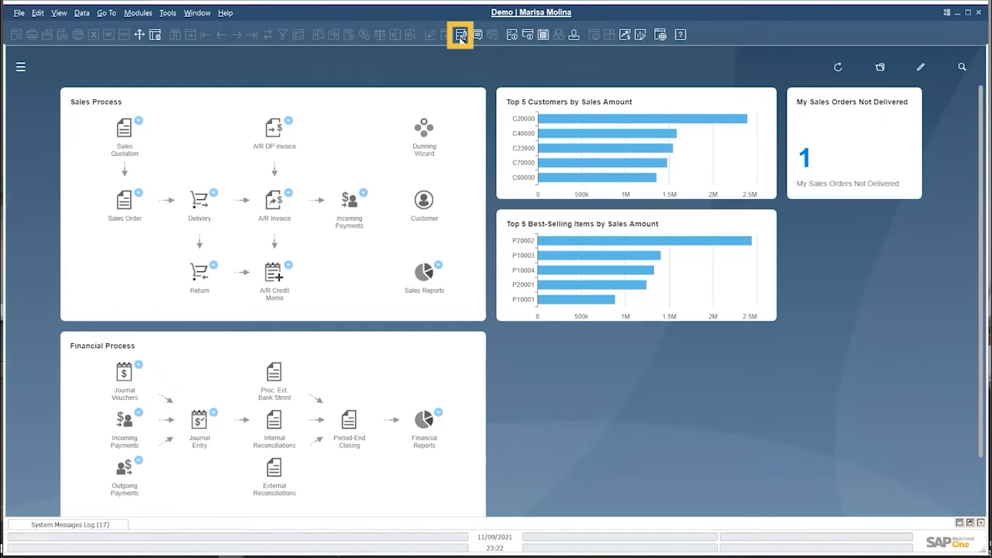
Open the Query Manager and start assigning the Sales by Customer query from the General category to a menu.
{"action": "left_click", "coordinate": [461, 35]}
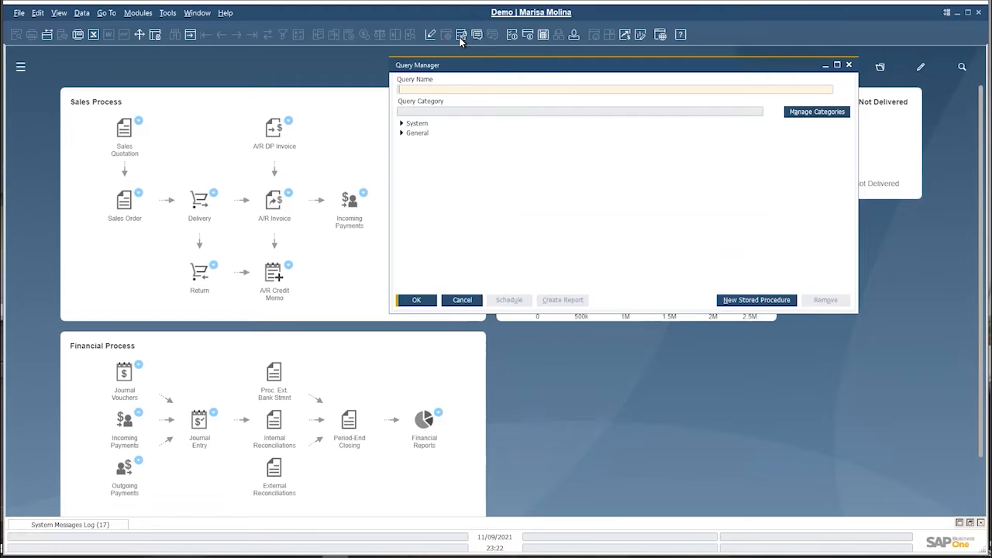
{"action": "left_click_drag", "start_coordinate": [471, 65], "coordinate": [428, 66]}
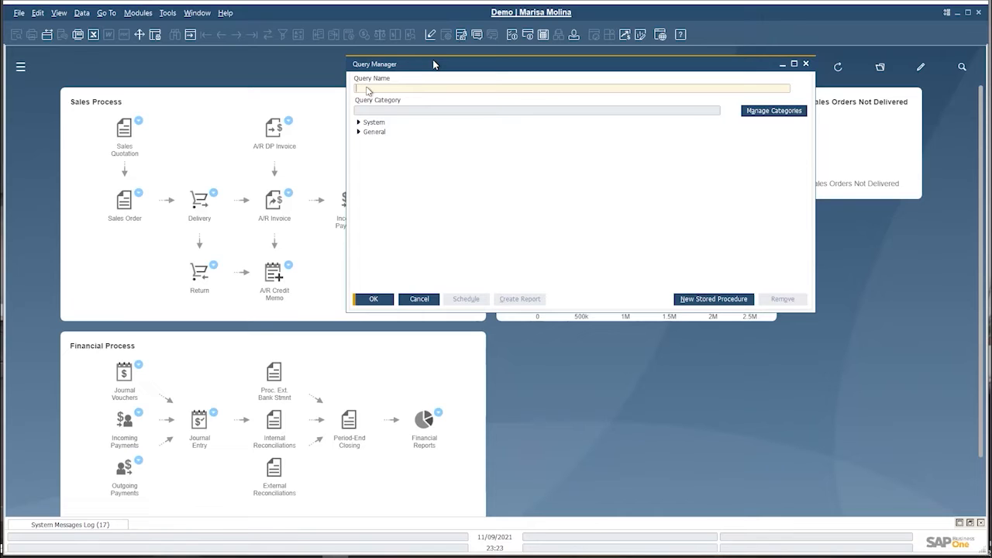
{"action": "left_click", "coordinate": [359, 132]}
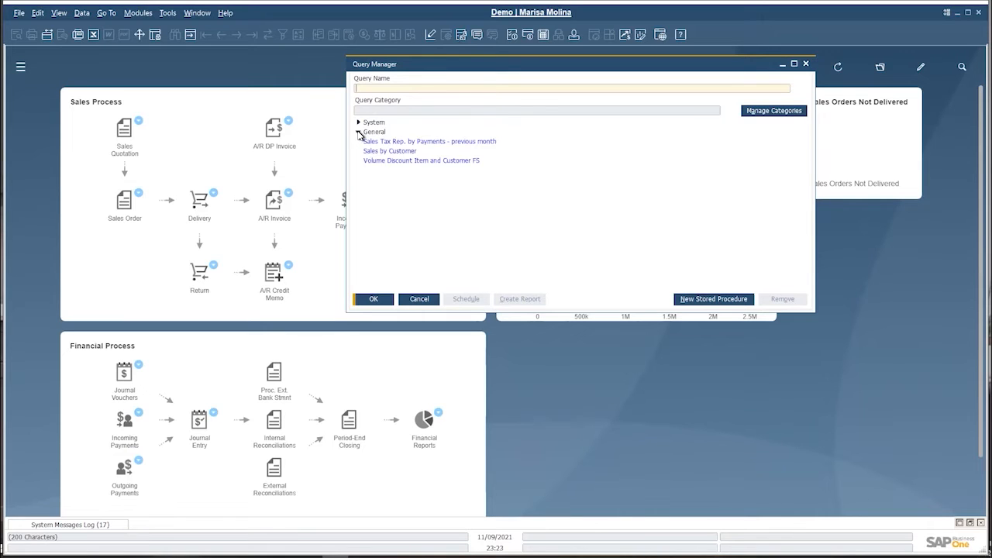
{"action": "left_click", "coordinate": [409, 153]}
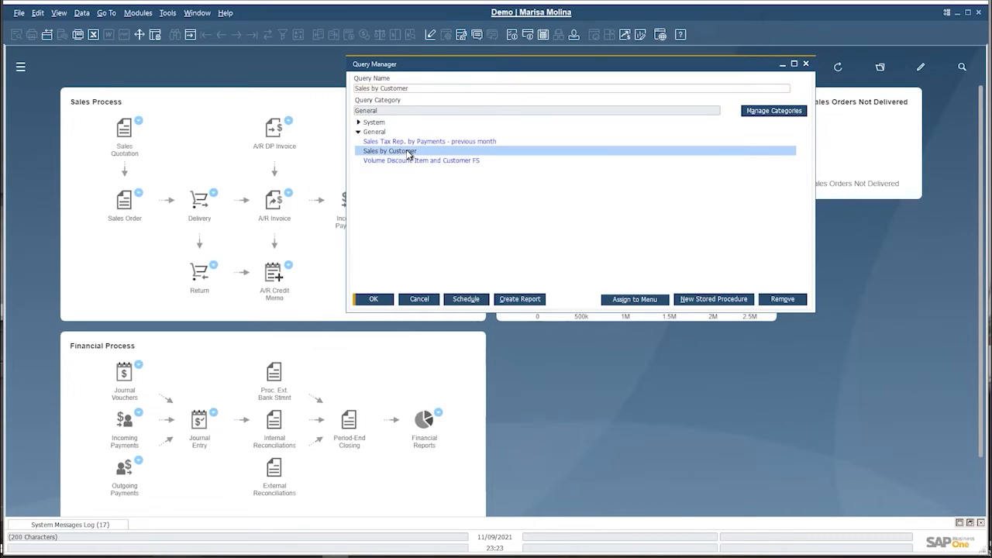
{"action": "left_click", "coordinate": [633, 299]}
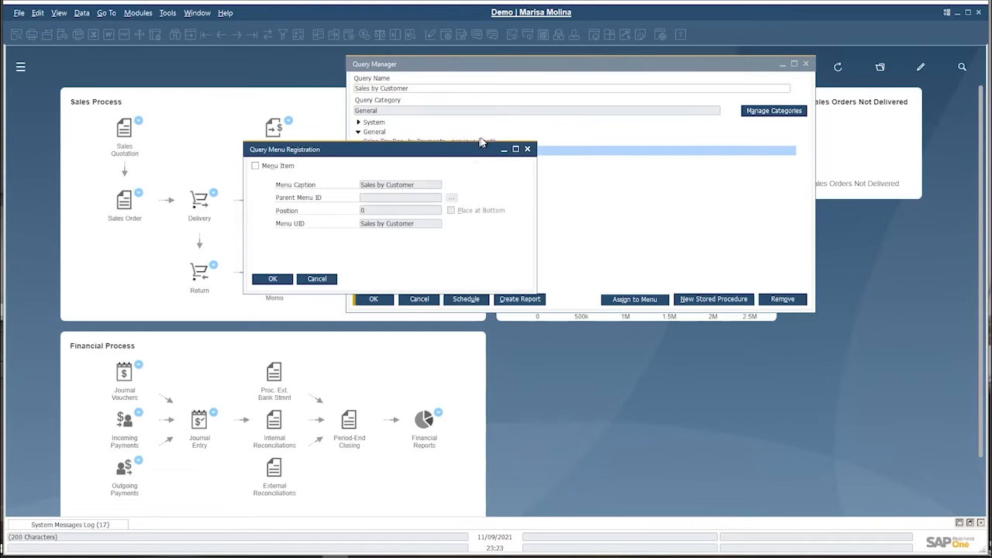
Enable the query as a menu item and set Sales - A/R as its parent menu.
{"action": "left_click", "coordinate": [256, 167]}
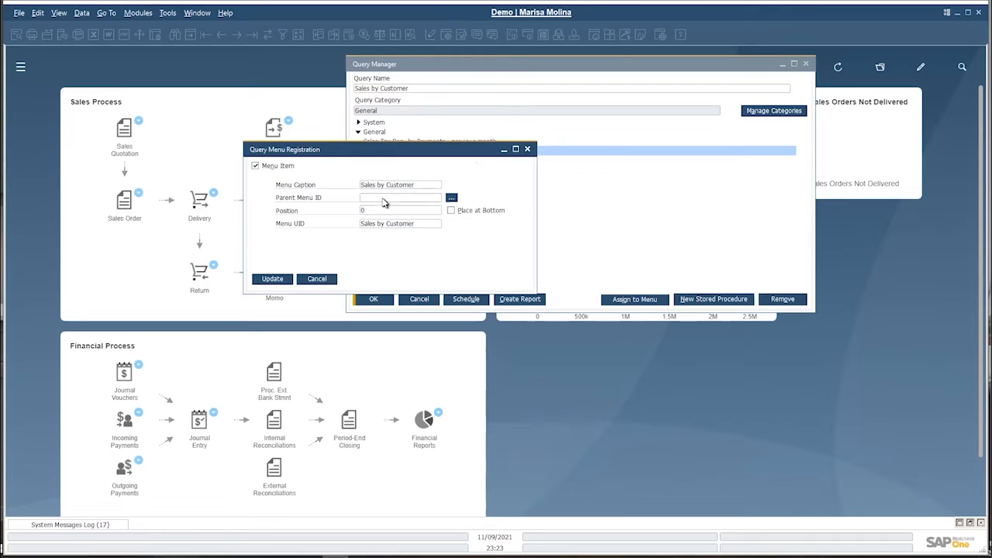
{"action": "left_click", "coordinate": [453, 198]}
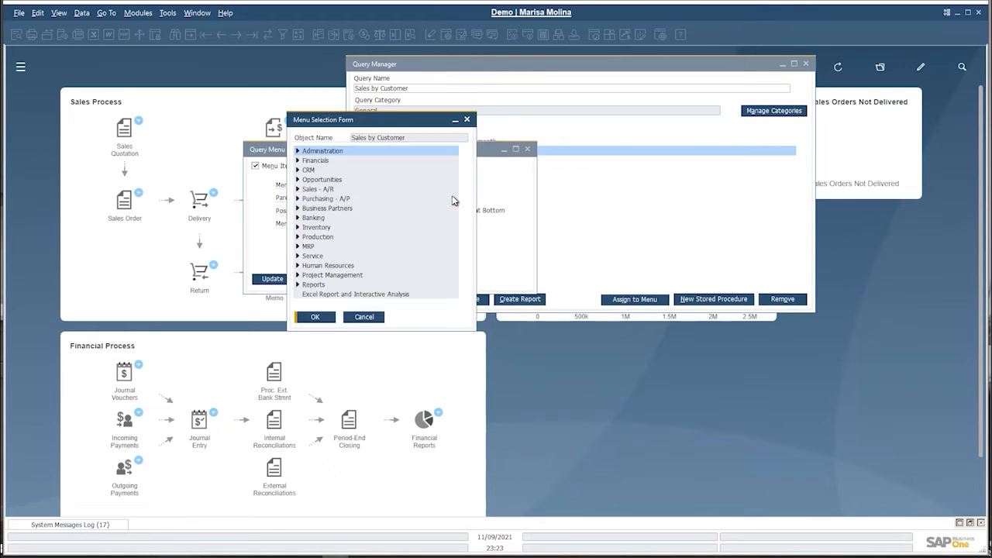
{"action": "left_click", "coordinate": [318, 191]}
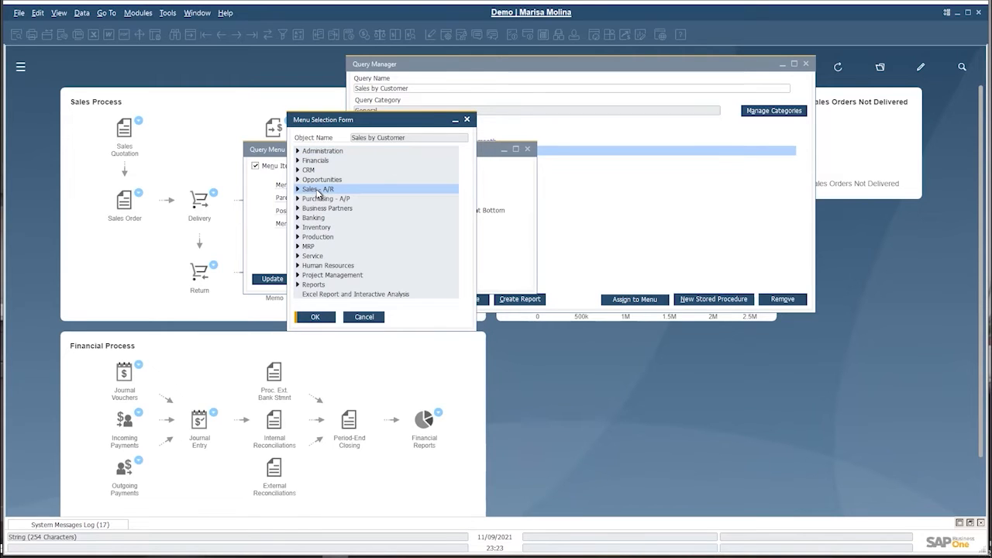
{"action": "left_click", "coordinate": [299, 191]}
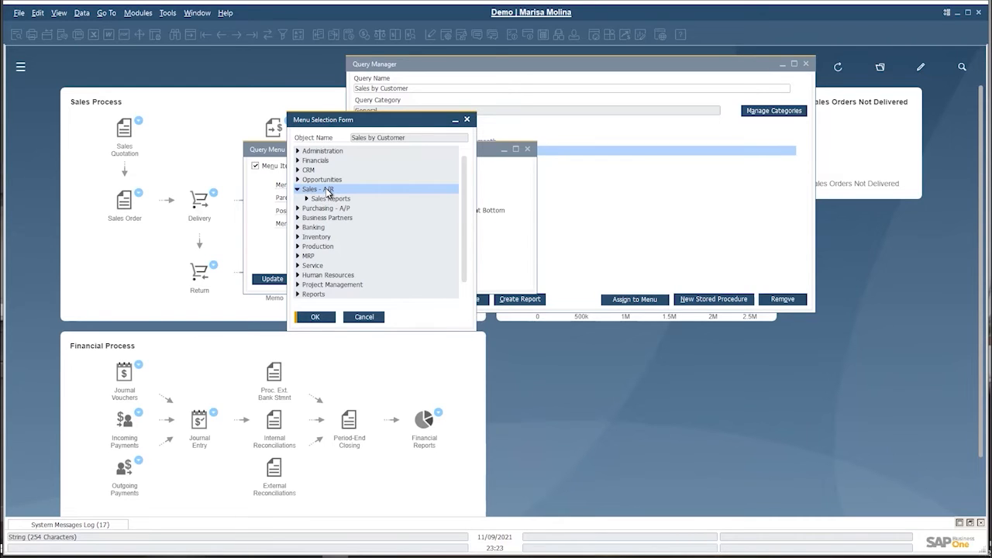
{"action": "left_click", "coordinate": [317, 316]}
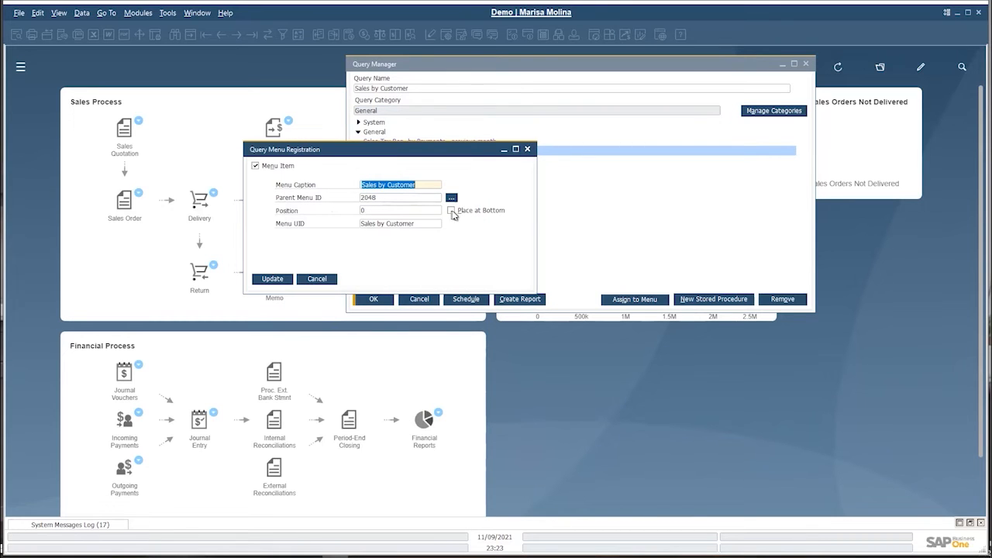
Set the menu item's position to 1 without bottom placement, save the registration and close the Query Manager.
{"action": "left_click", "coordinate": [452, 211]}
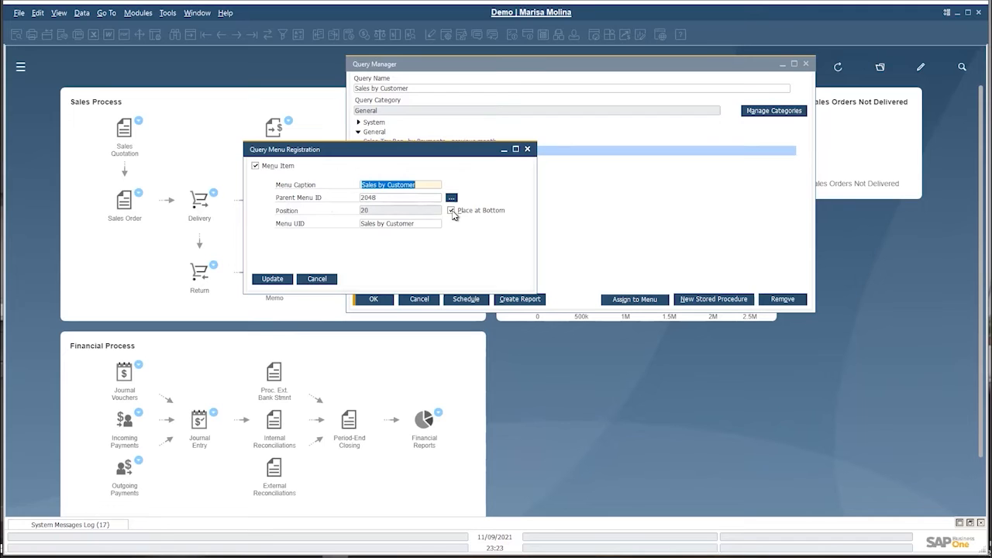
{"action": "left_click", "coordinate": [452, 211]}
{"action": "left_click", "coordinate": [375, 210]}
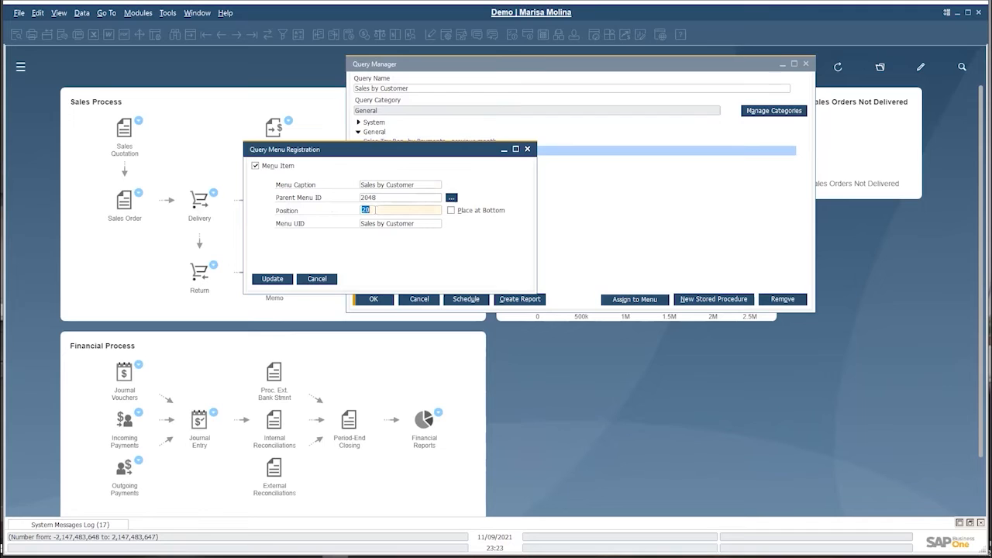
{"action": "type", "text": "1"}
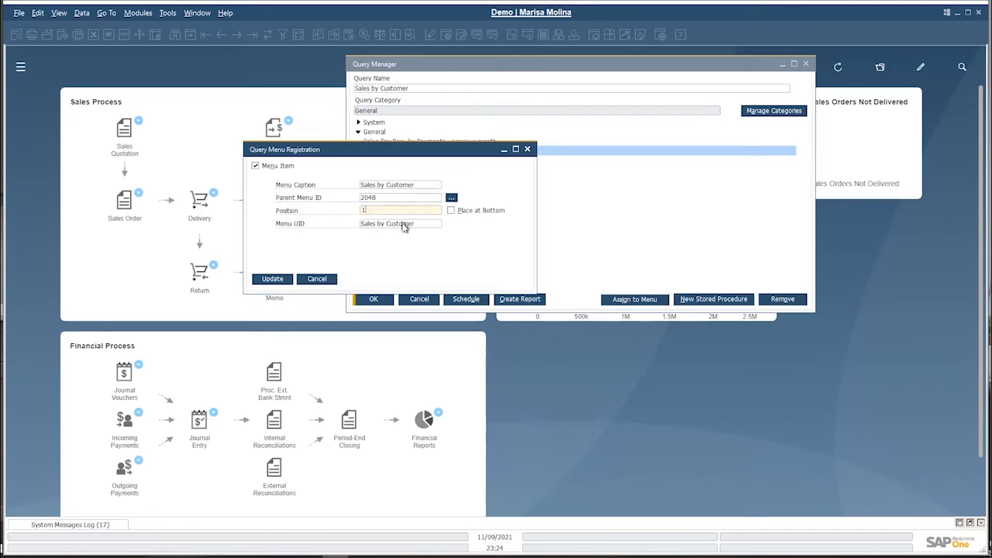
{"action": "left_click", "coordinate": [277, 280]}
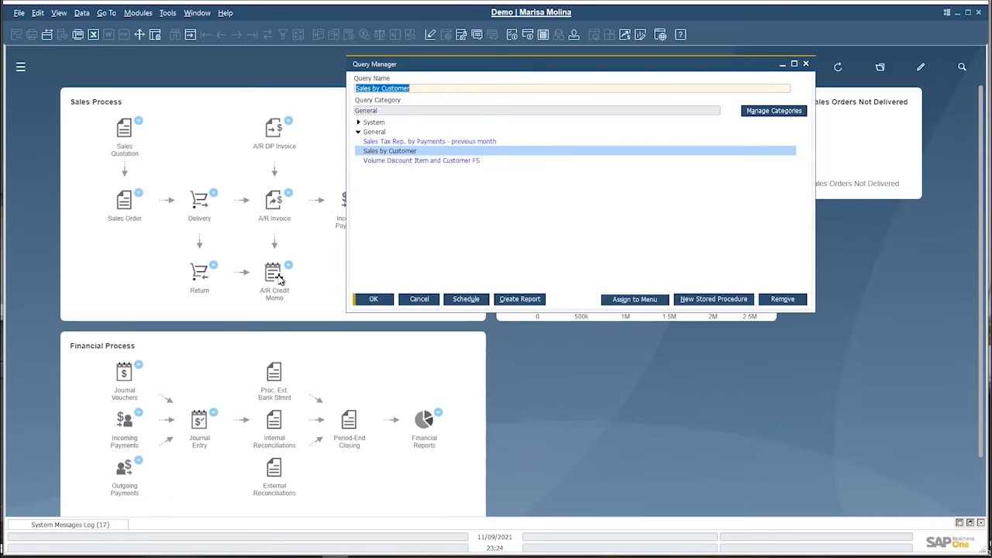
{"action": "left_click", "coordinate": [412, 302]}
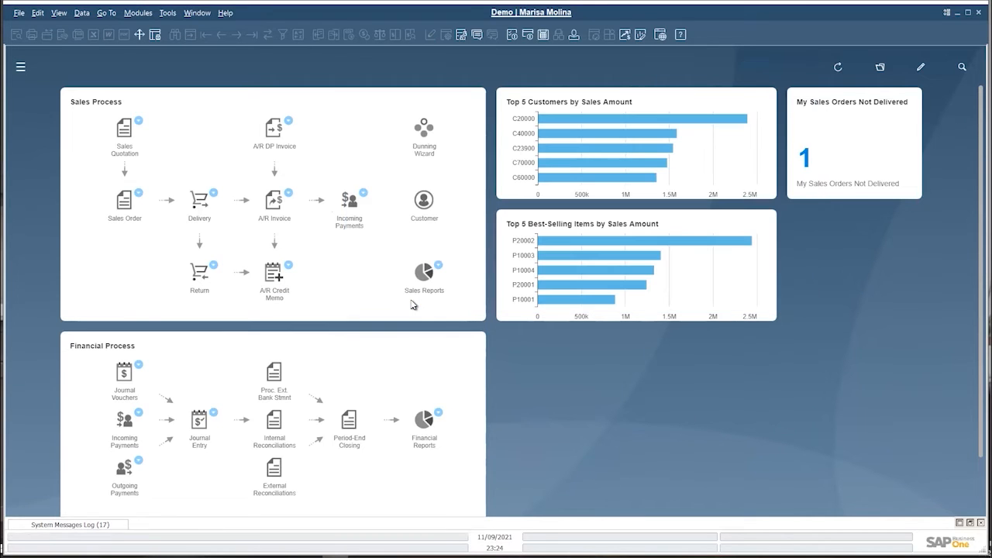
Show the main menu's module list and launch the Sales by Customer query from the Sales - A/R module.
{"action": "left_click", "coordinate": [21, 69]}
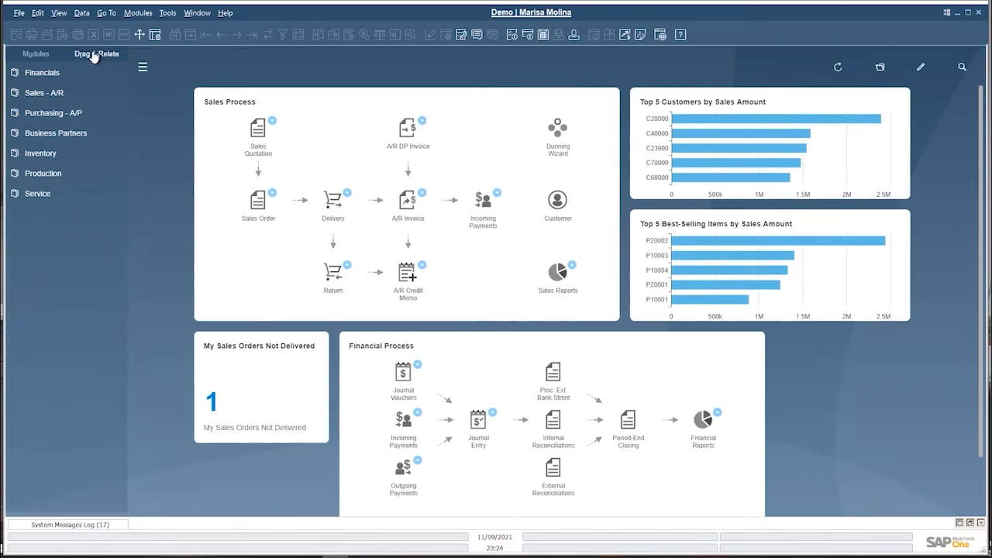
{"action": "left_click", "coordinate": [47, 57]}
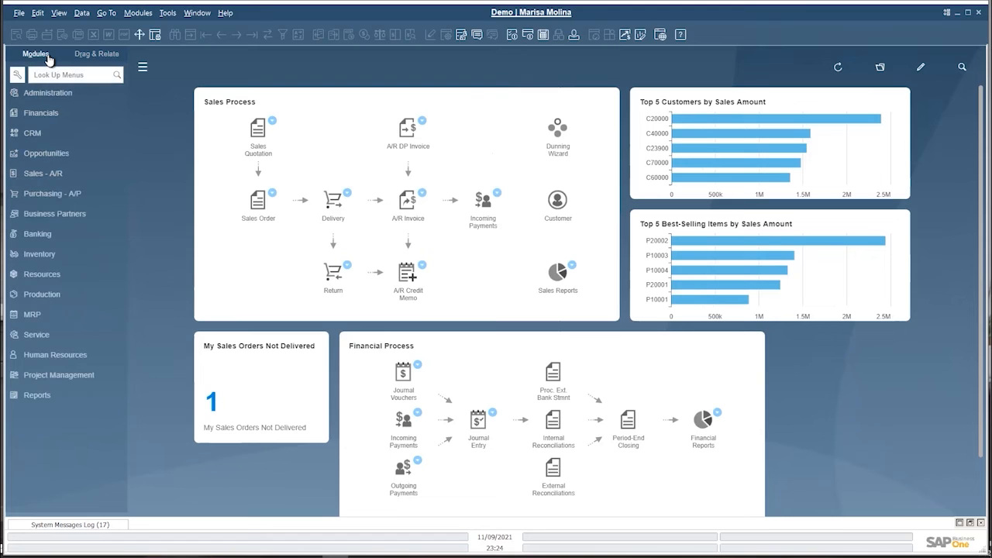
{"action": "left_click", "coordinate": [62, 174]}
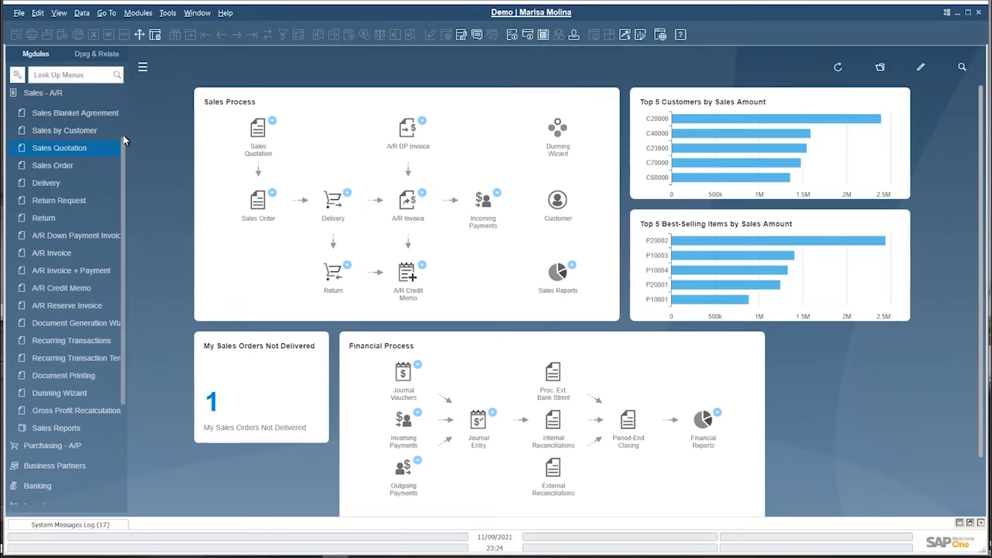
{"action": "left_click", "coordinate": [64, 145]}
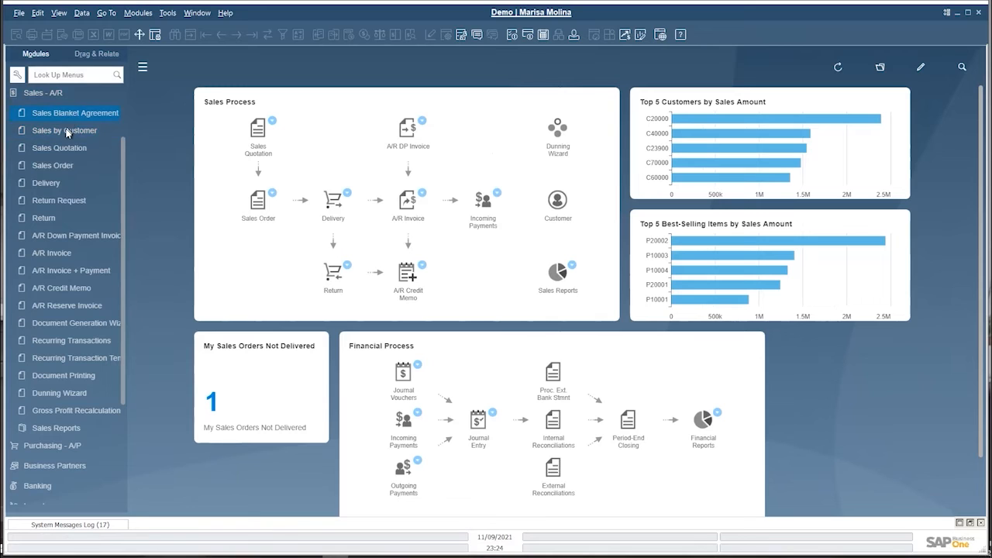
{"action": "double_click", "coordinate": [85, 136]}
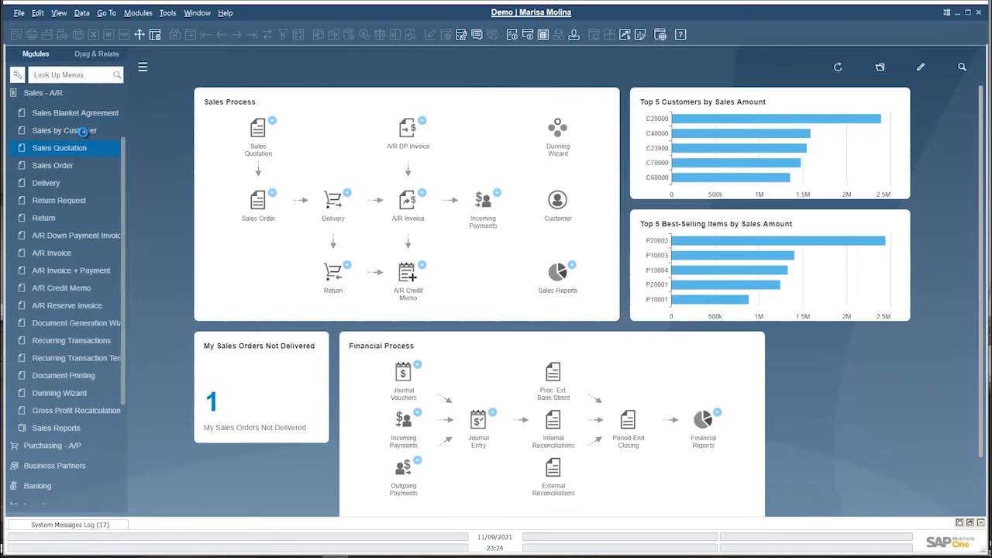
Choose the fourth customer code from the list of existing values as the selection criterion and run the query.
{"action": "left_click_drag", "start_coordinate": [299, 295], "coordinate": [307, 101]}
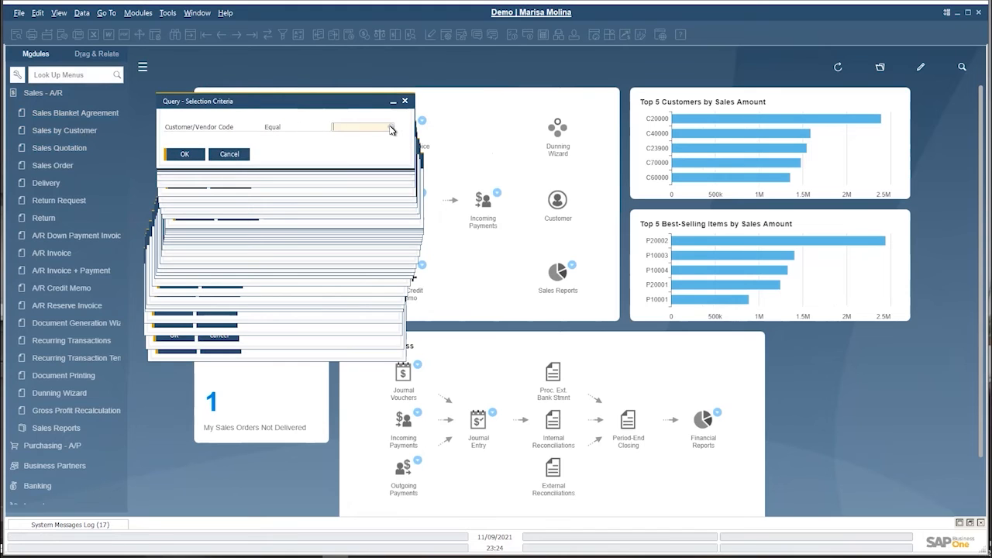
{"action": "left_click", "coordinate": [392, 130]}
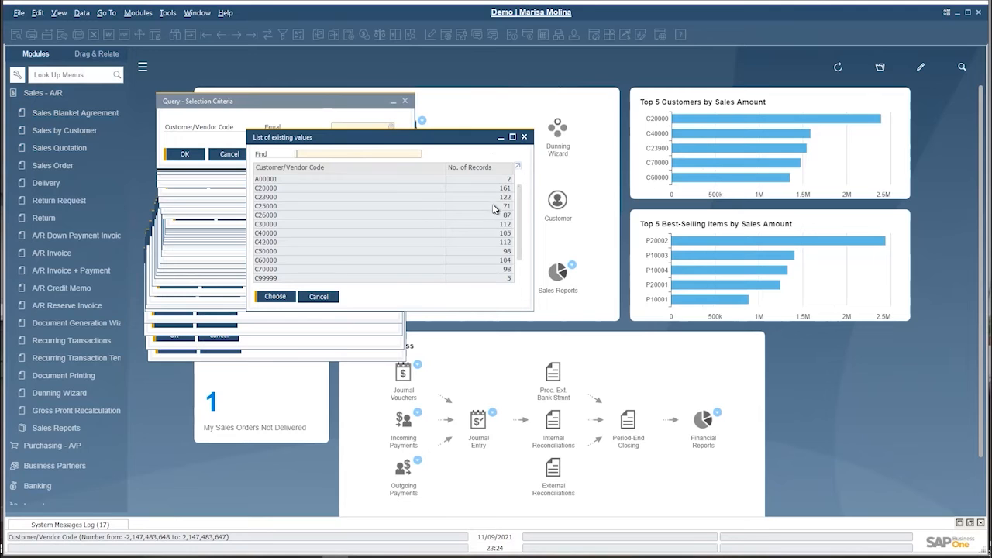
{"action": "double_click", "coordinate": [492, 206]}
{"action": "left_click", "coordinate": [193, 153]}
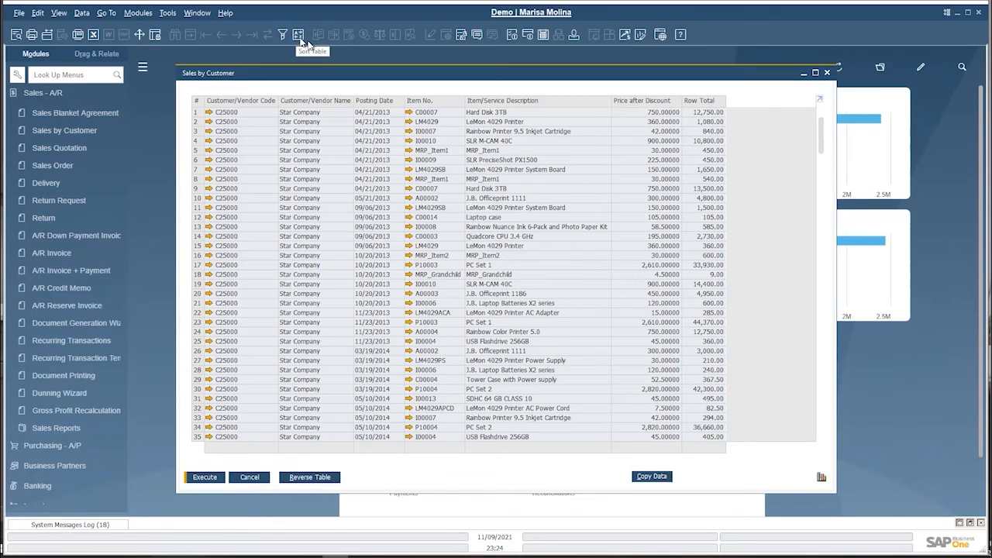
Maximize the query results grid within its window and restore it to normal size.
{"action": "right_click", "coordinate": [334, 117]}
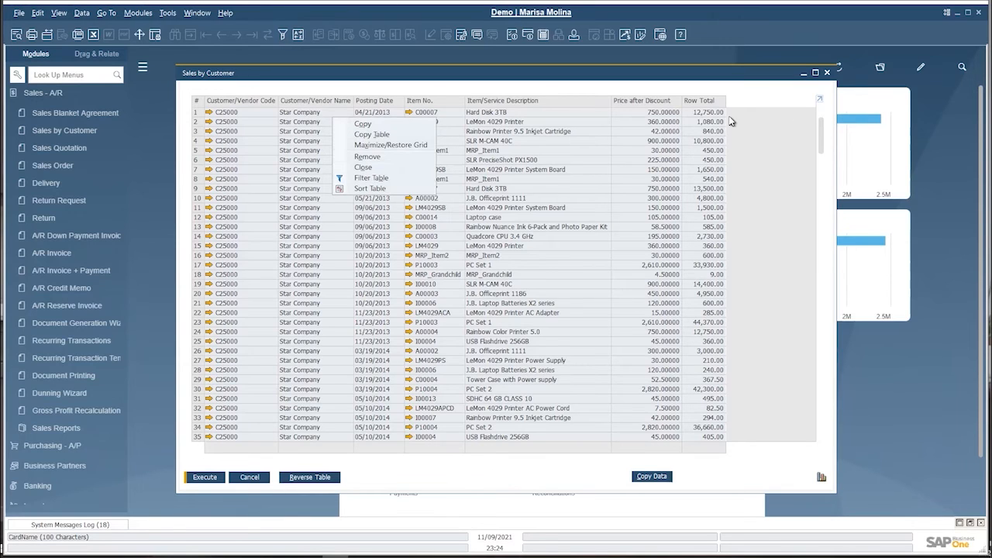
{"action": "left_click", "coordinate": [825, 133]}
{"action": "left_click_drag", "start_coordinate": [823, 135], "coordinate": [819, 110]}
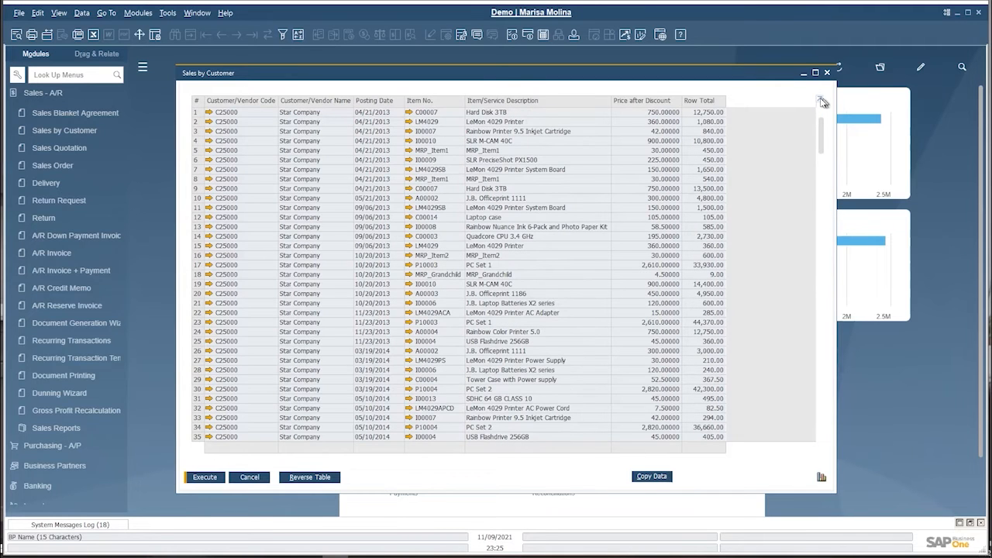
{"action": "left_click", "coordinate": [820, 99]}
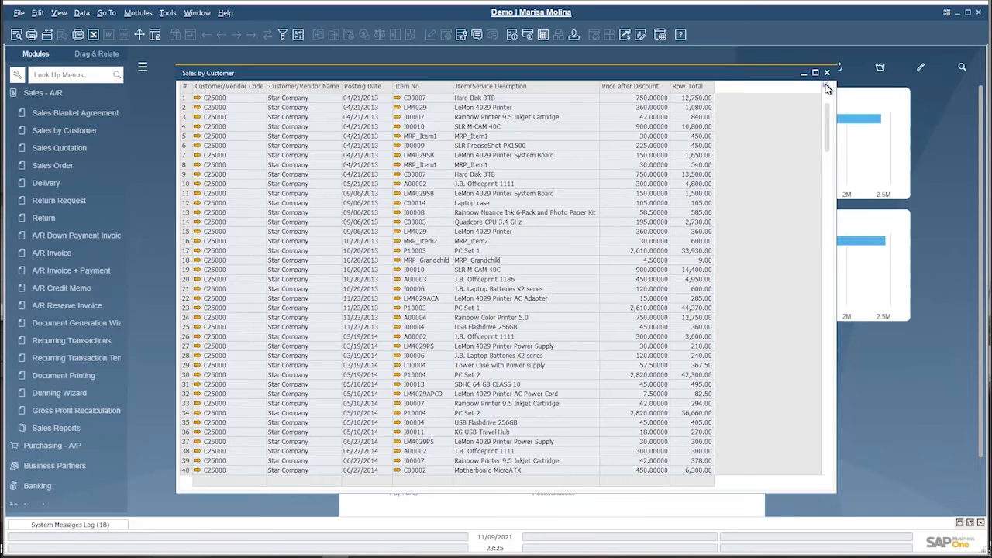
{"action": "left_click", "coordinate": [827, 88]}
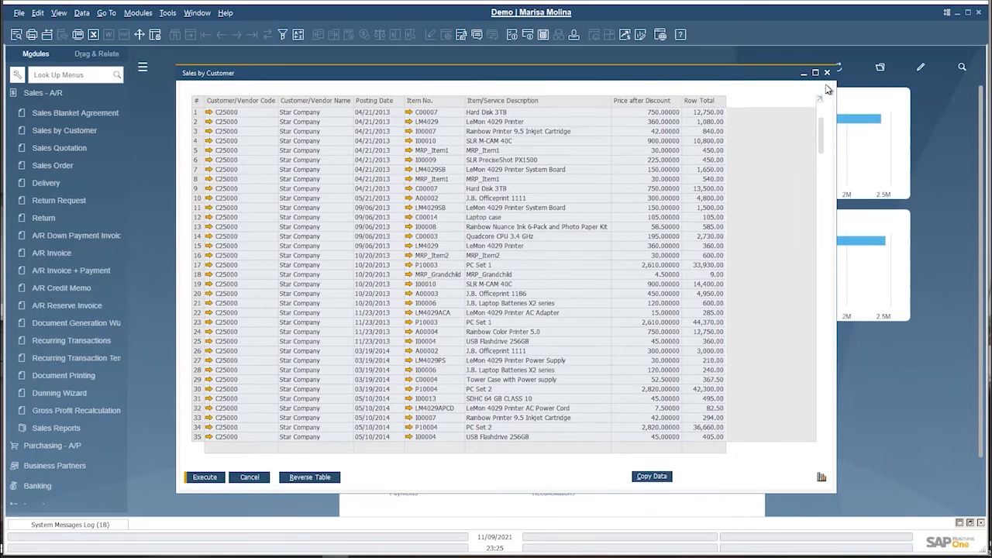
Sort the query results by Item No. in ascending order and copy the whole table.
{"action": "double_click", "coordinate": [439, 104]}
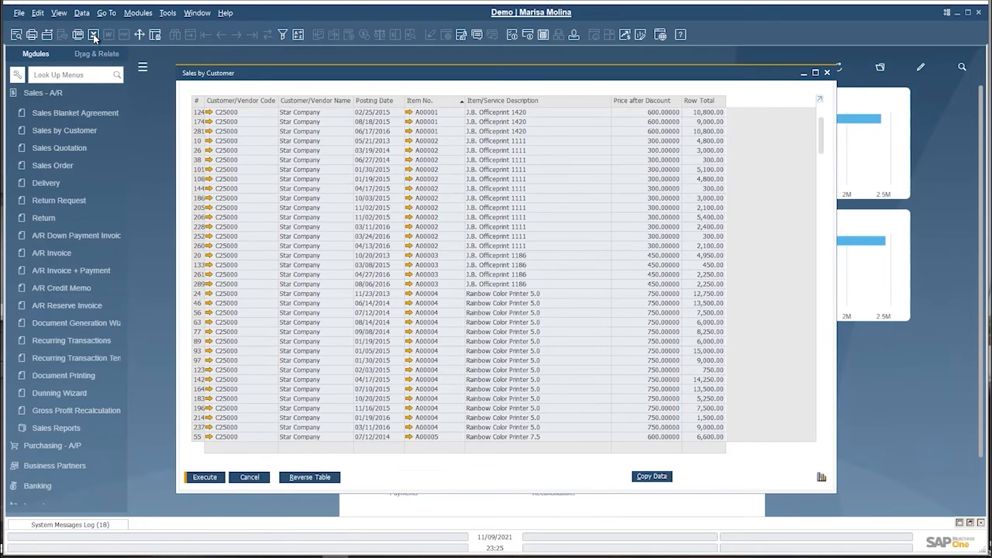
{"action": "right_click", "coordinate": [318, 130]}
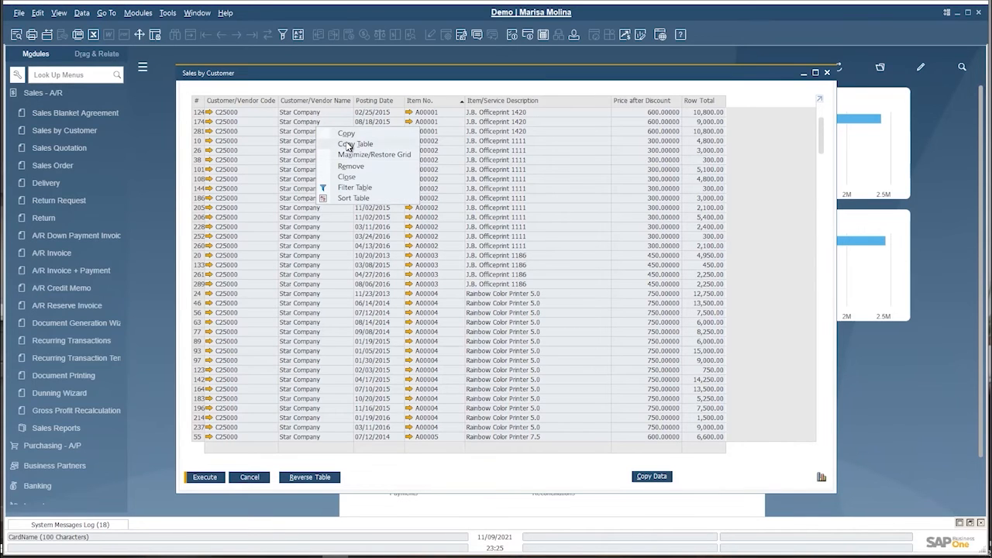
{"action": "left_click", "coordinate": [349, 145]}
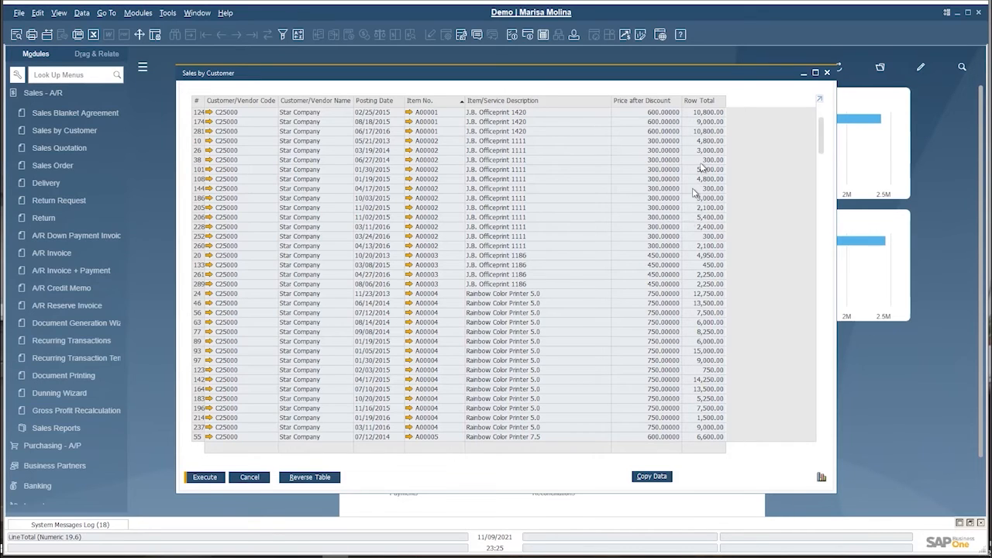
Calculate the total of the Row Total column and close the Sales by Customer results.
{"action": "double_click", "coordinate": [709, 102], "text": "ctrl"}
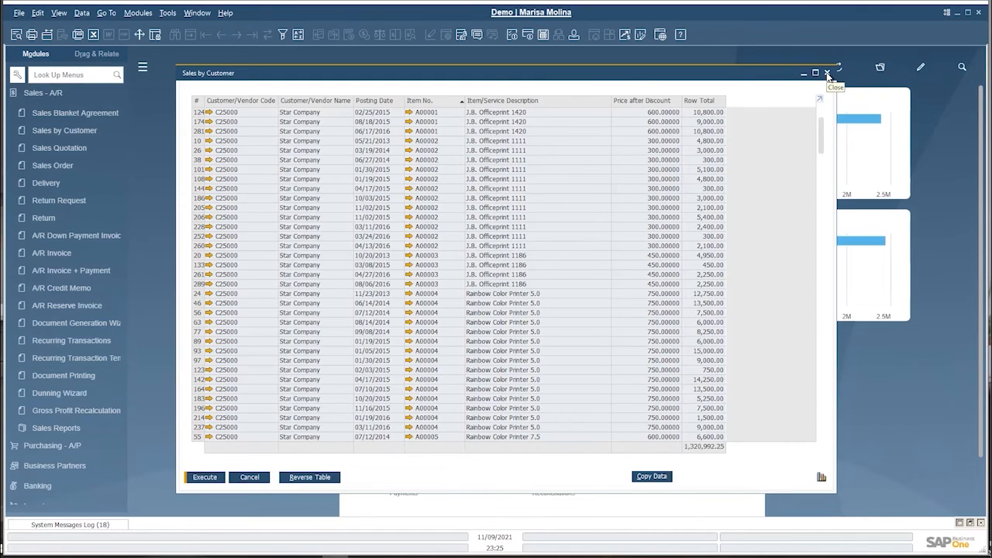
{"action": "left_click", "coordinate": [828, 74]}
Collapse the Sales - A/R module and hide the main menu.
{"action": "left_click", "coordinate": [79, 94]}
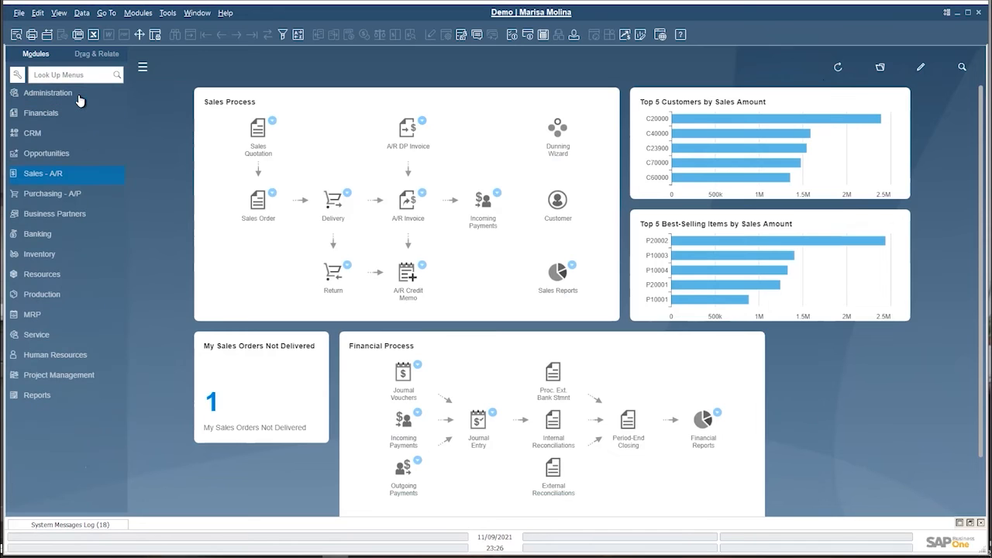
{"action": "left_click", "coordinate": [79, 95]}
{"action": "left_click", "coordinate": [144, 70]}
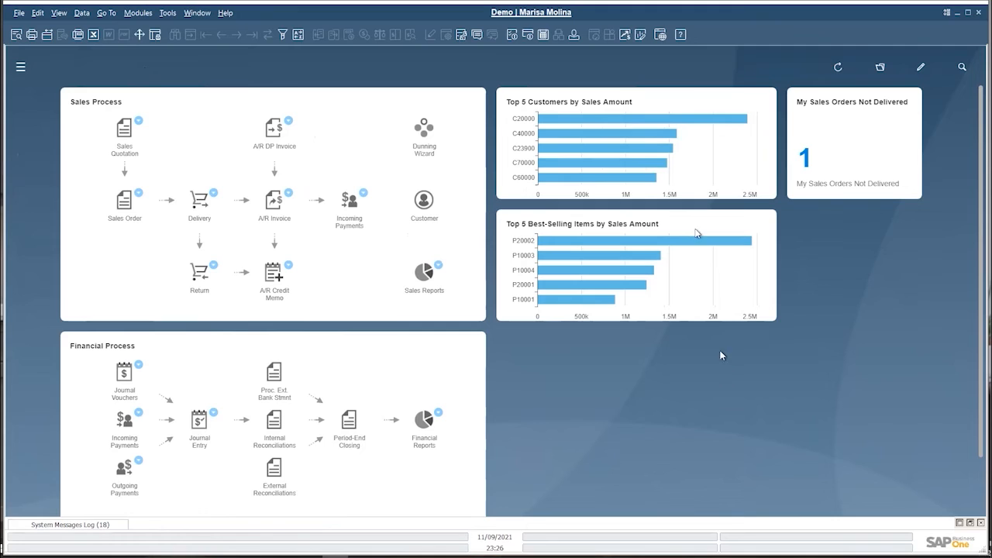
Search the Query Manager for "sale" and select the Sales by Customer query in the General category.
{"action": "left_click", "coordinate": [460, 39]}
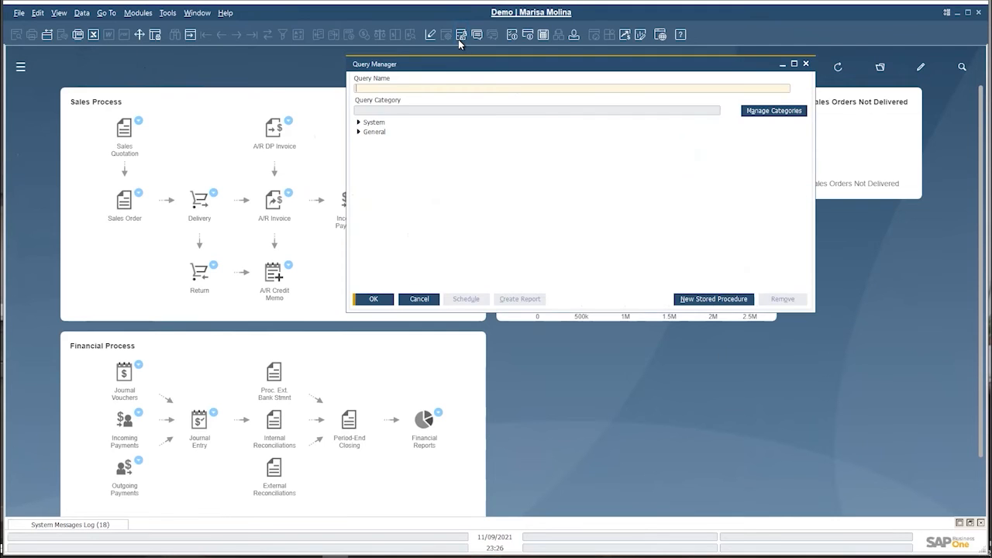
{"action": "left_click", "coordinate": [359, 132]}
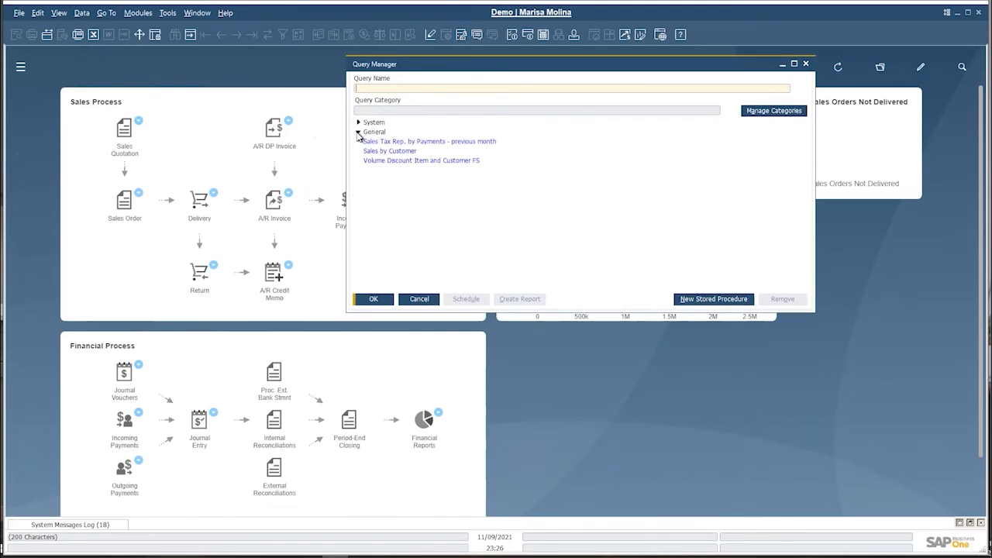
{"action": "left_click", "coordinate": [359, 133]}
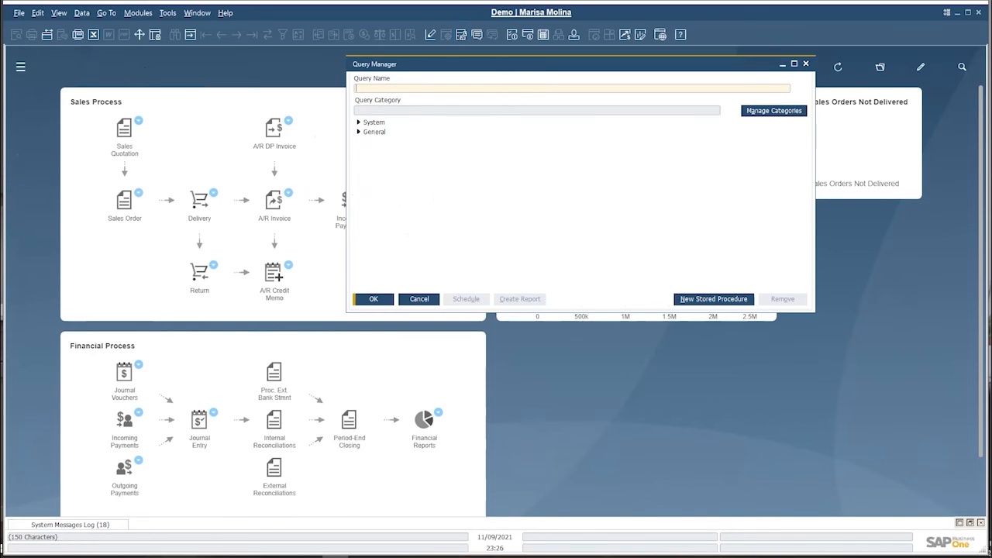
{"action": "type", "text": "sale"}
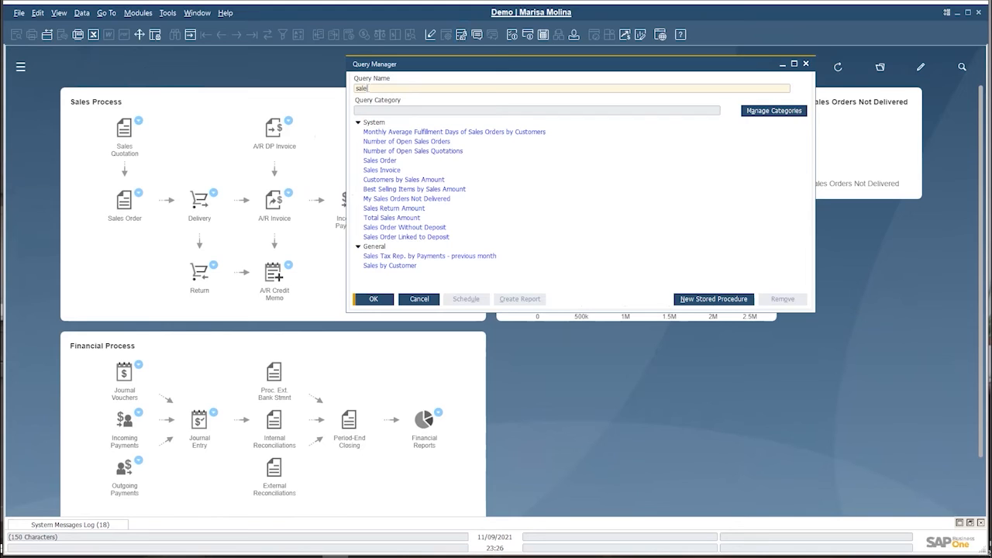
{"action": "left_click", "coordinate": [359, 124]}
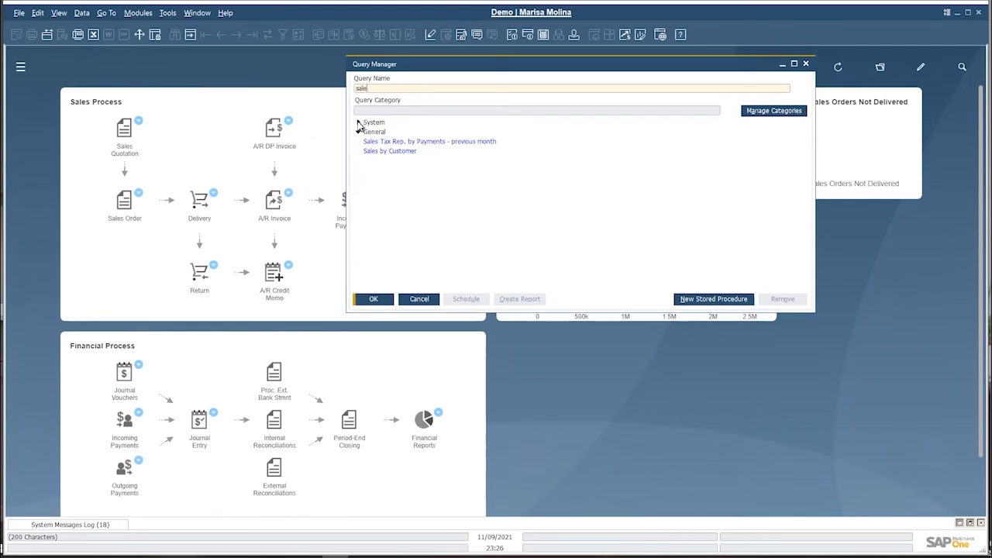
{"action": "left_click", "coordinate": [382, 152]}
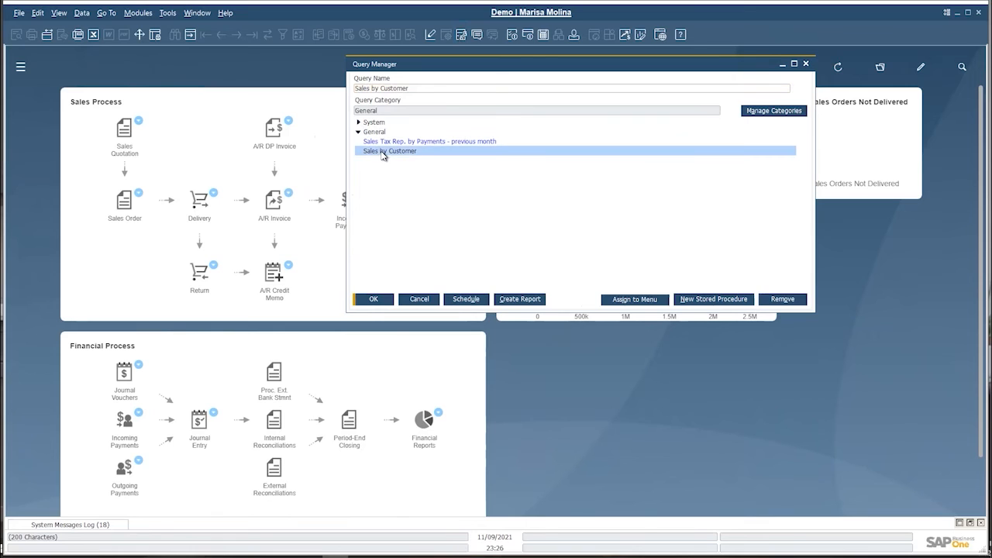
Review the menu registration of the Sales by Customer query, then cancel out of it and the Query Manager.
{"action": "left_click", "coordinate": [630, 300]}
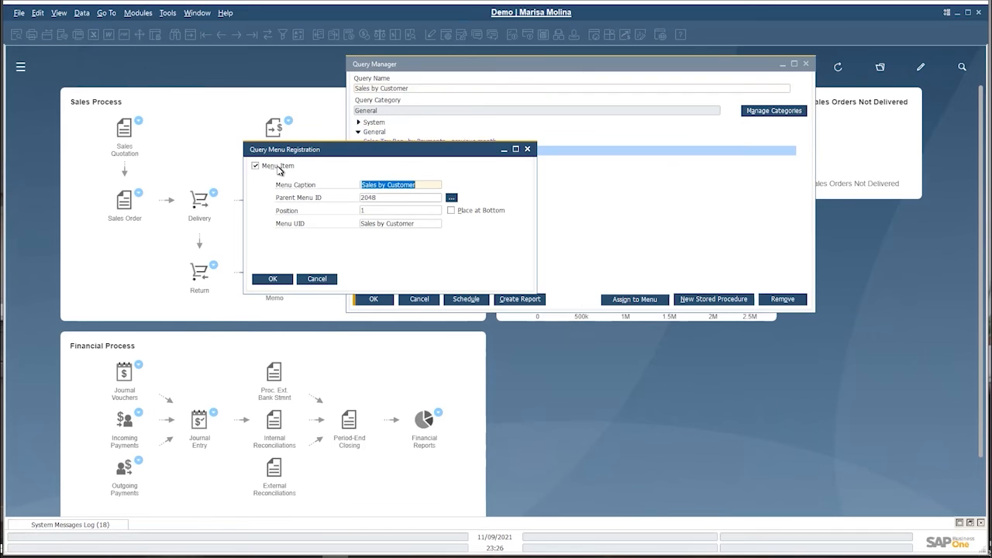
{"action": "left_click", "coordinate": [317, 281]}
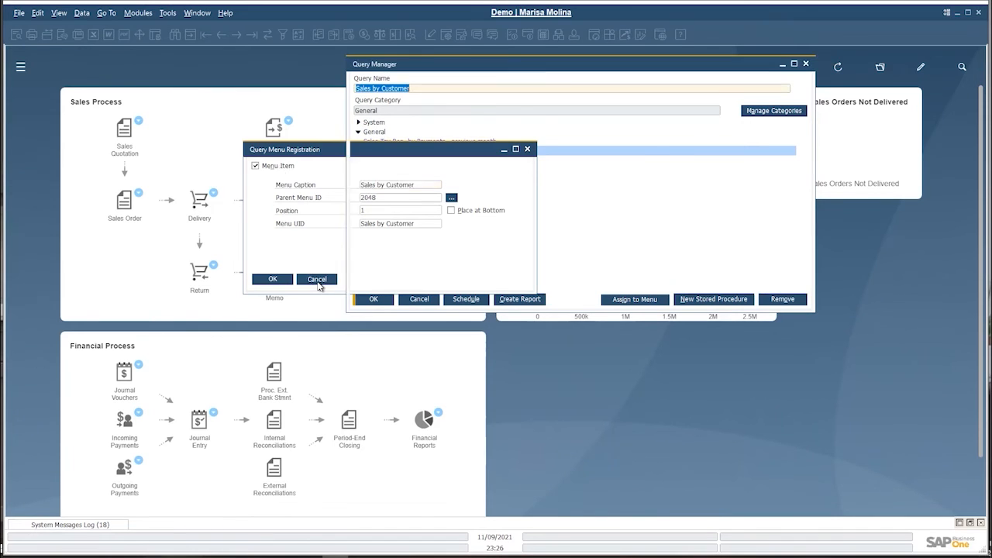
{"action": "left_click", "coordinate": [418, 300]}
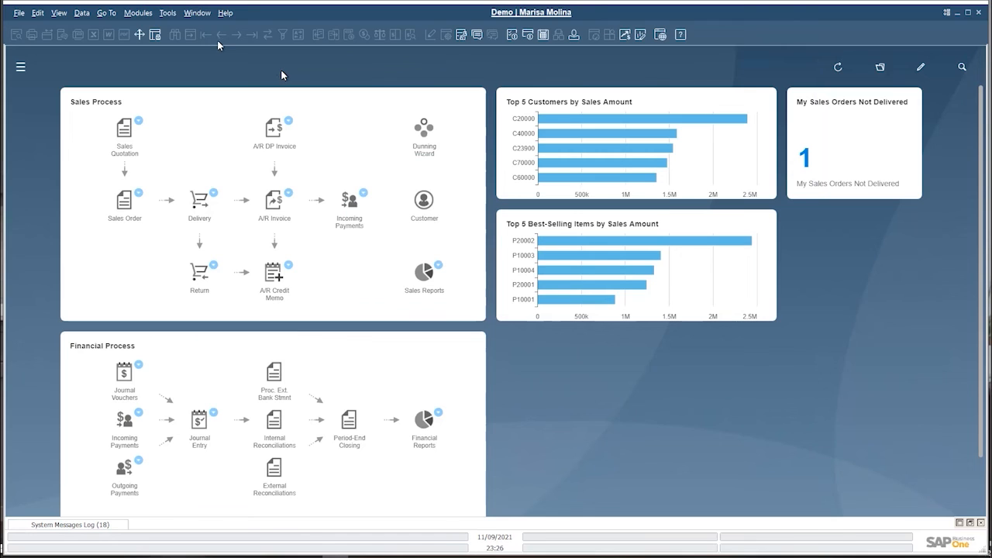
Show the About SAP Business One information to check the installed version, and reposition its window.
{"action": "left_click", "coordinate": [225, 13]}
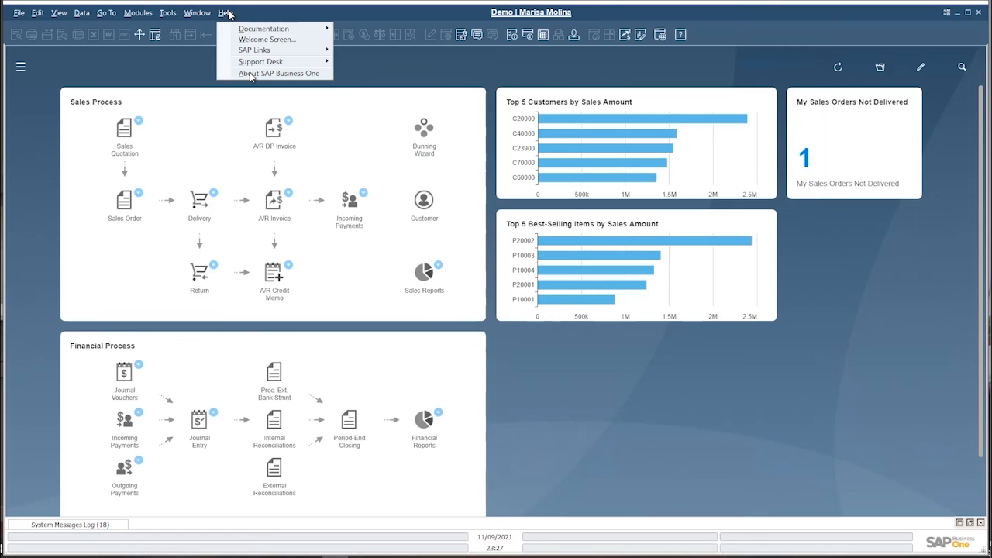
{"action": "left_click", "coordinate": [250, 74]}
{"action": "left_click_drag", "start_coordinate": [339, 98], "coordinate": [447, 68]}
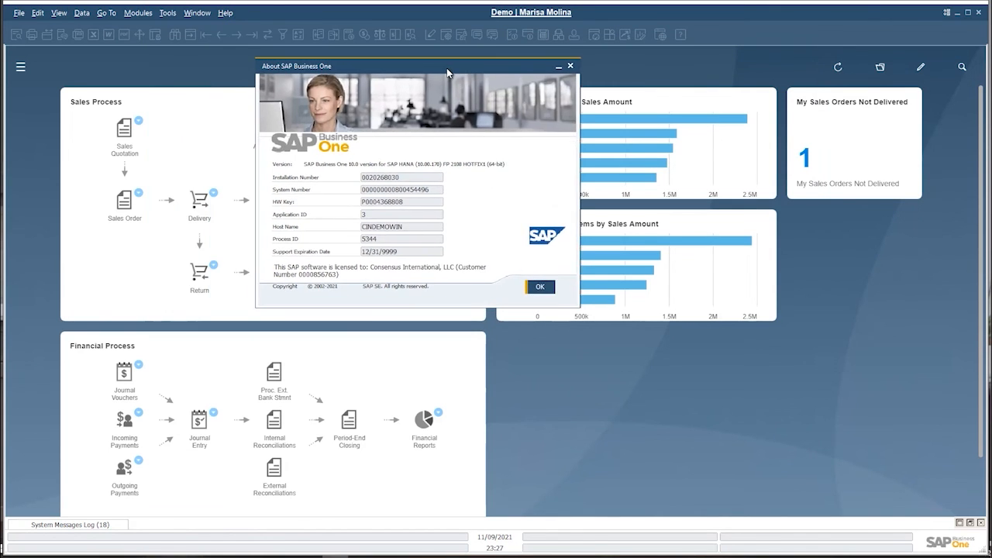